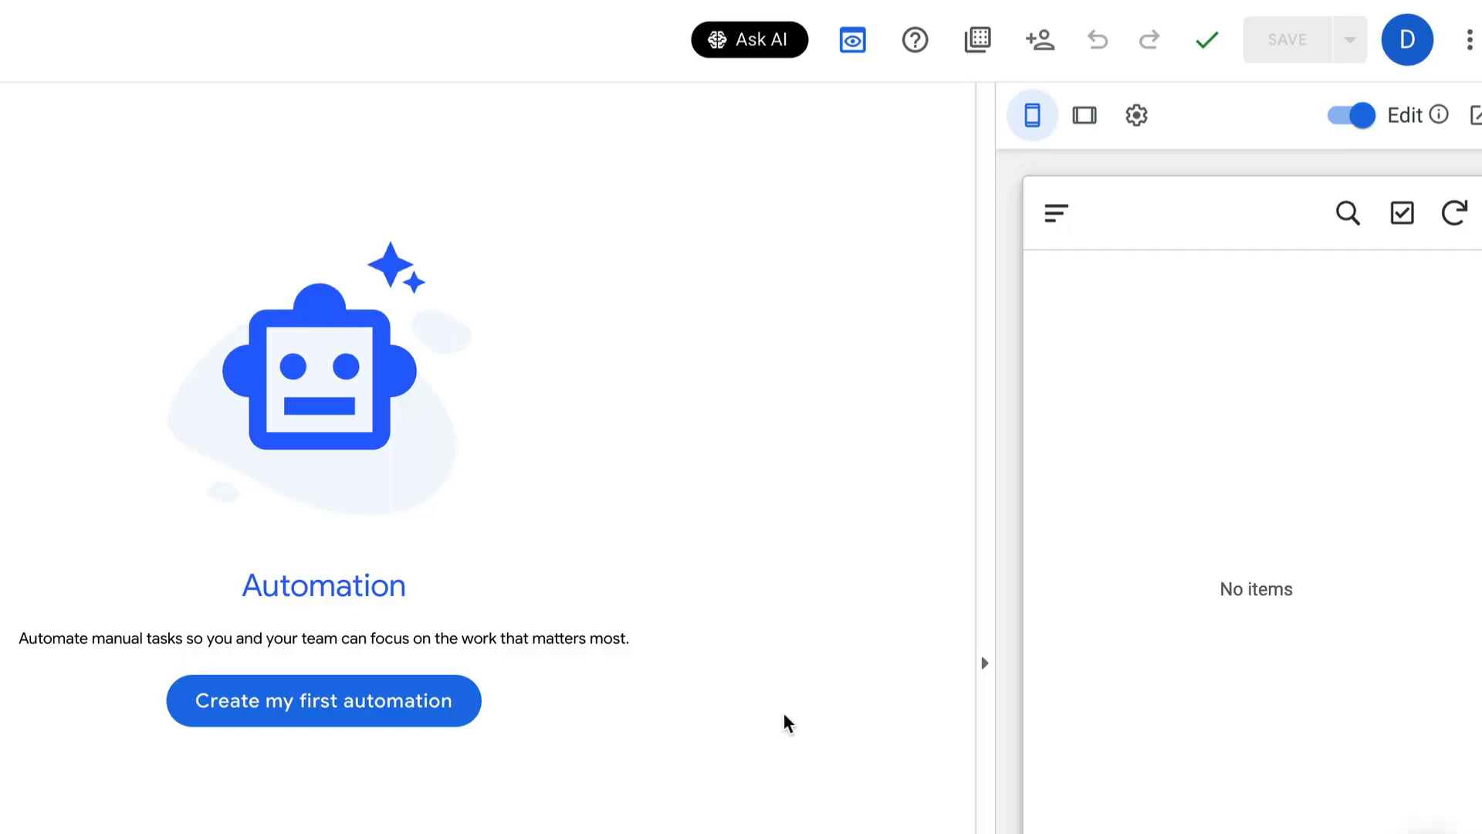
- Turn on the "Show all automation components" option in the editor settings and close the dialog
{"action": "left_click", "coordinate": [1405, 47]}
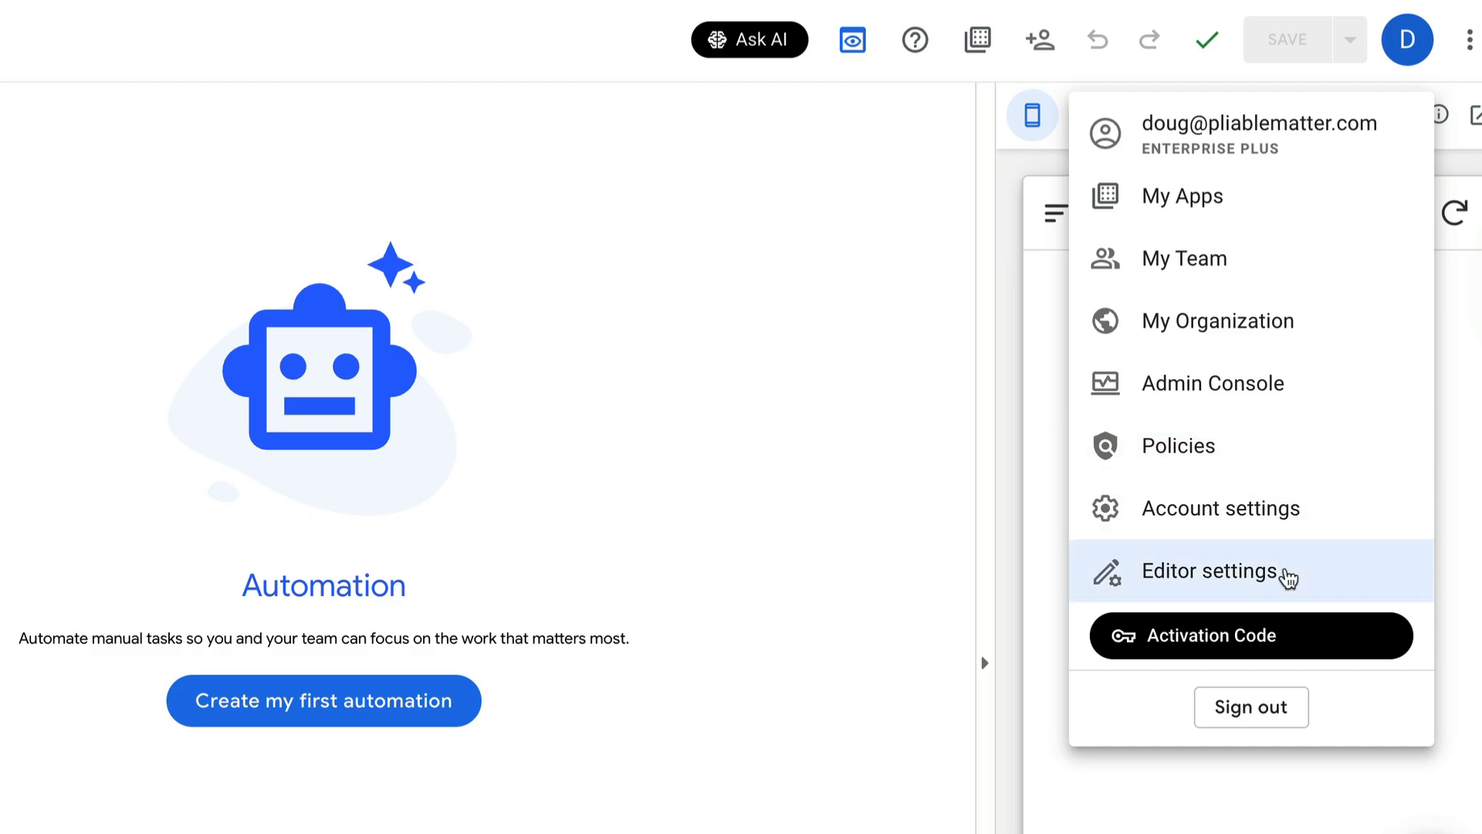
{"action": "left_click", "coordinate": [1285, 578]}
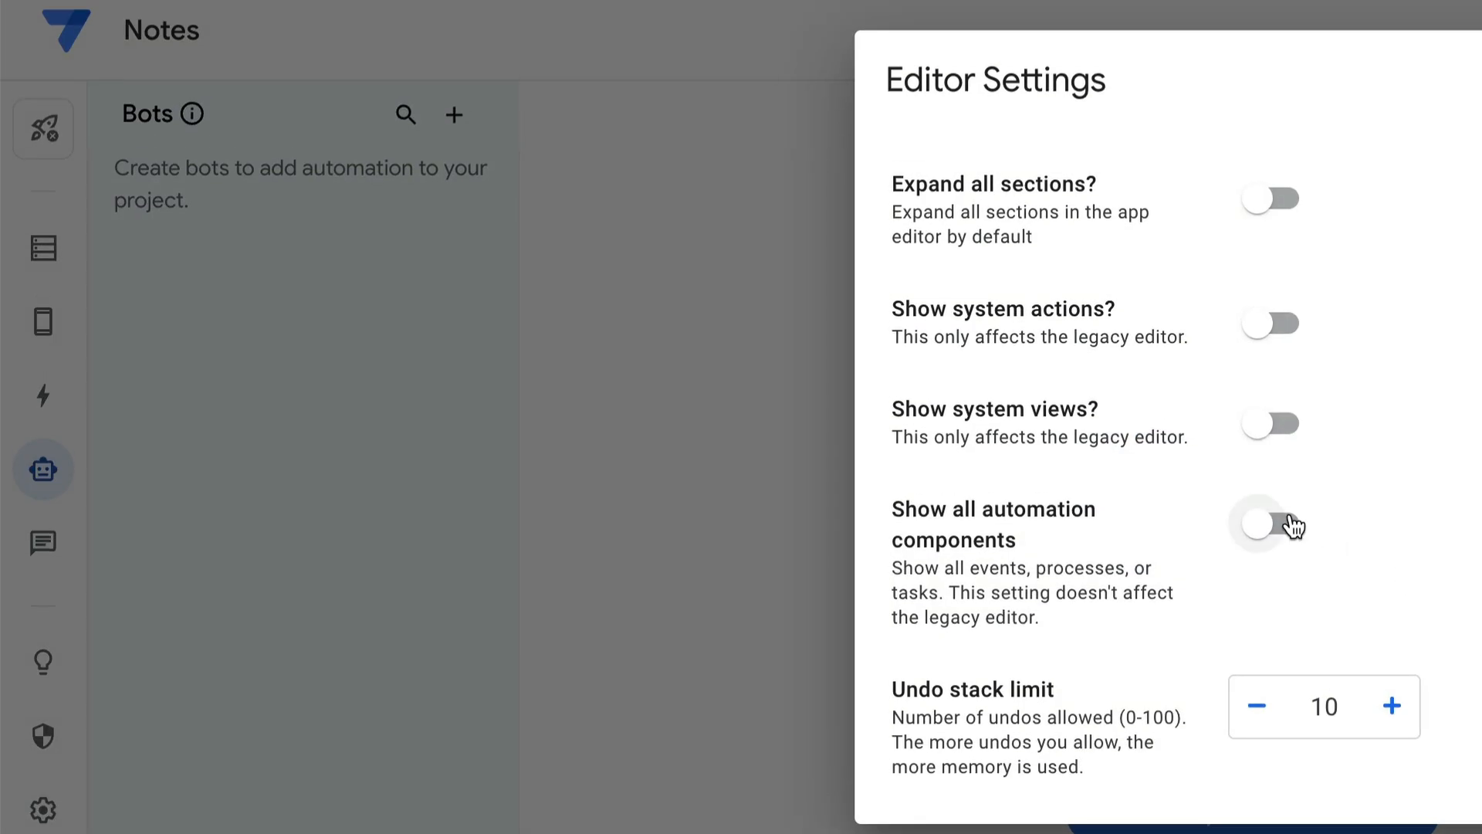
{"action": "left_click", "coordinate": [1283, 524]}
{"action": "key", "text": "Escape"}
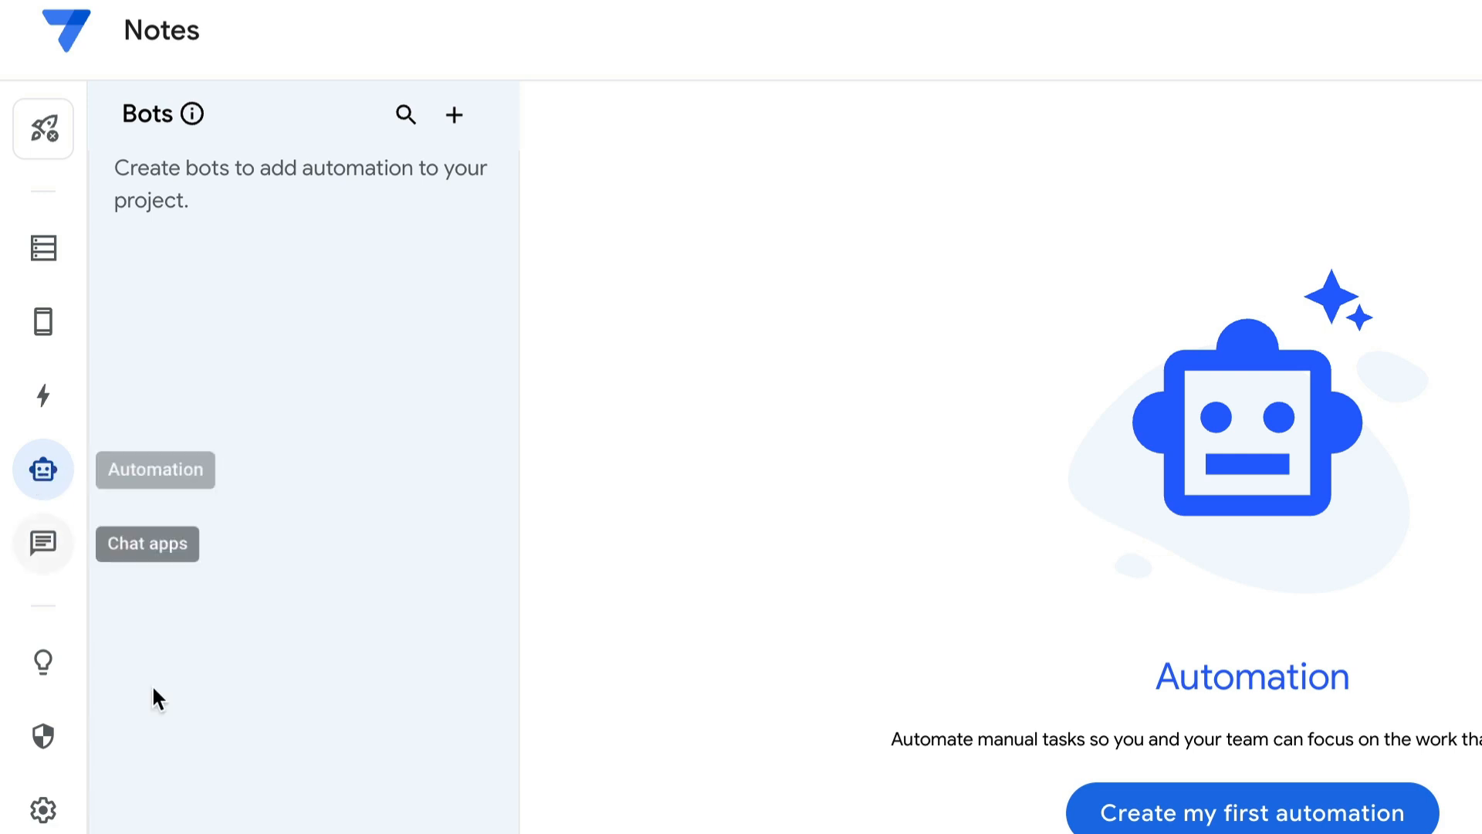
- Create a new bot with a new event and show the event's linking options
{"action": "left_click", "coordinate": [1127, 814]}
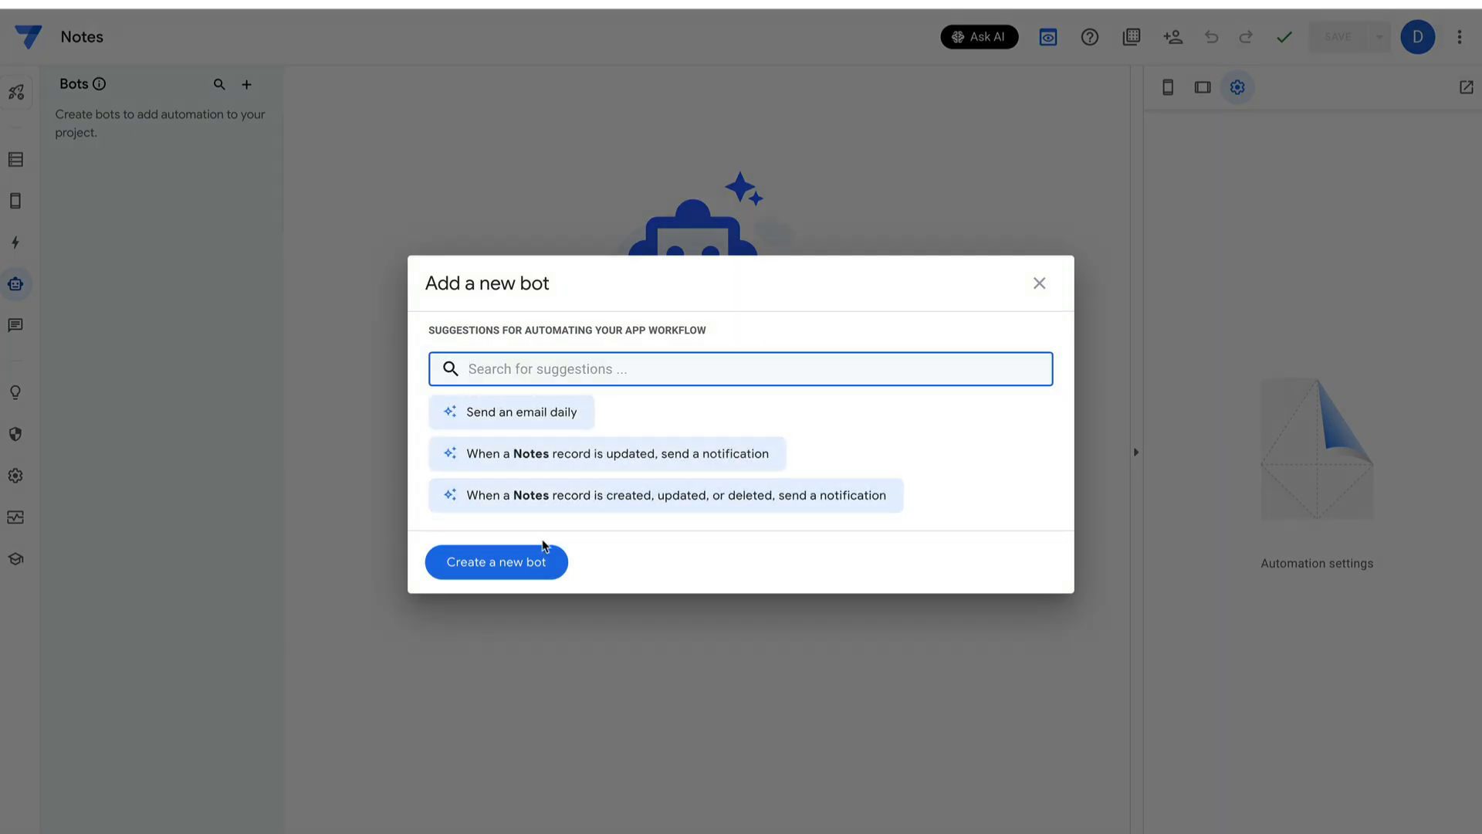
{"action": "left_click", "coordinate": [513, 562]}
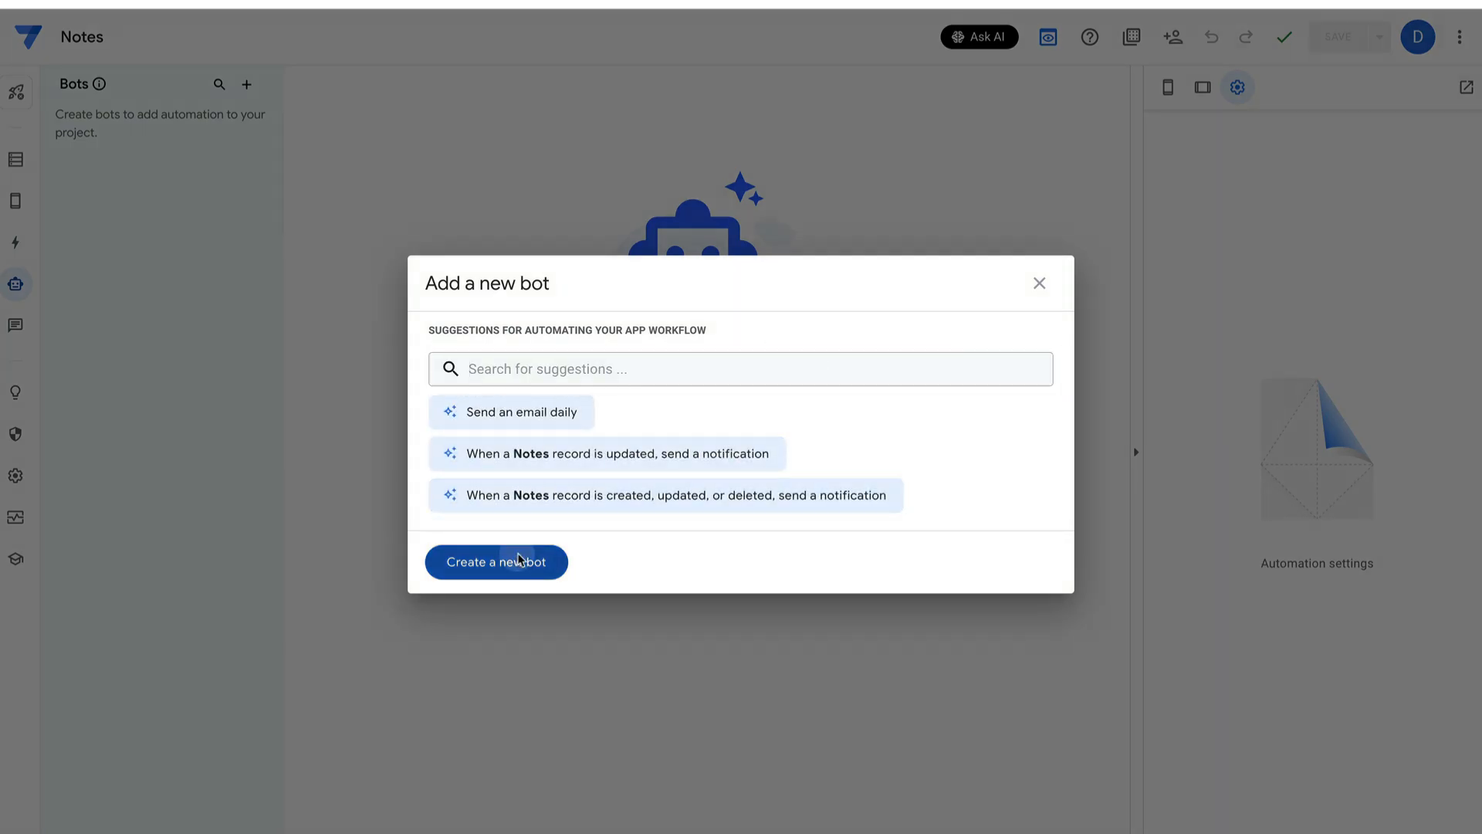
{"action": "left_click", "coordinate": [669, 164]}
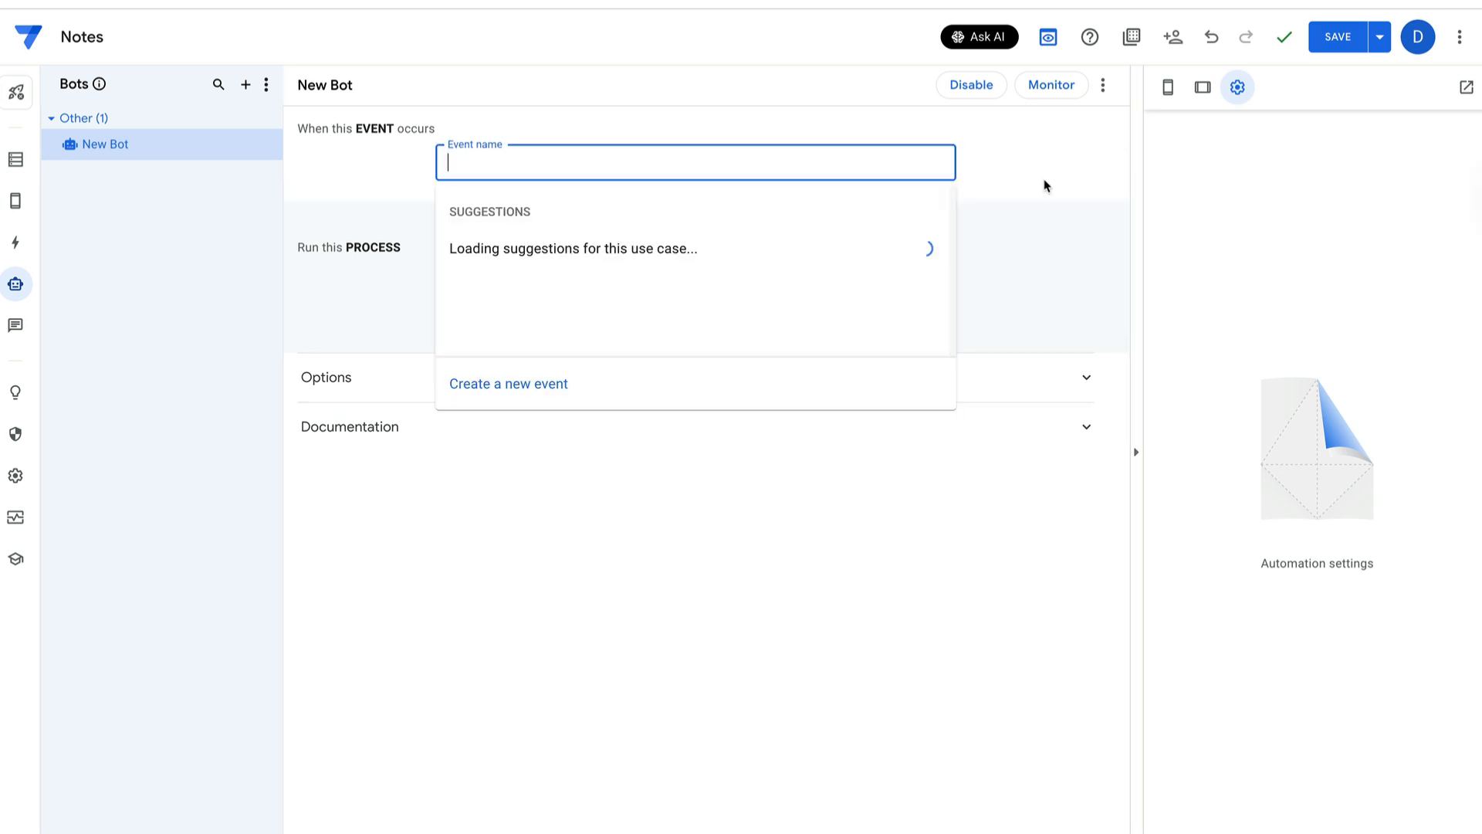
{"action": "left_click", "coordinate": [559, 391]}
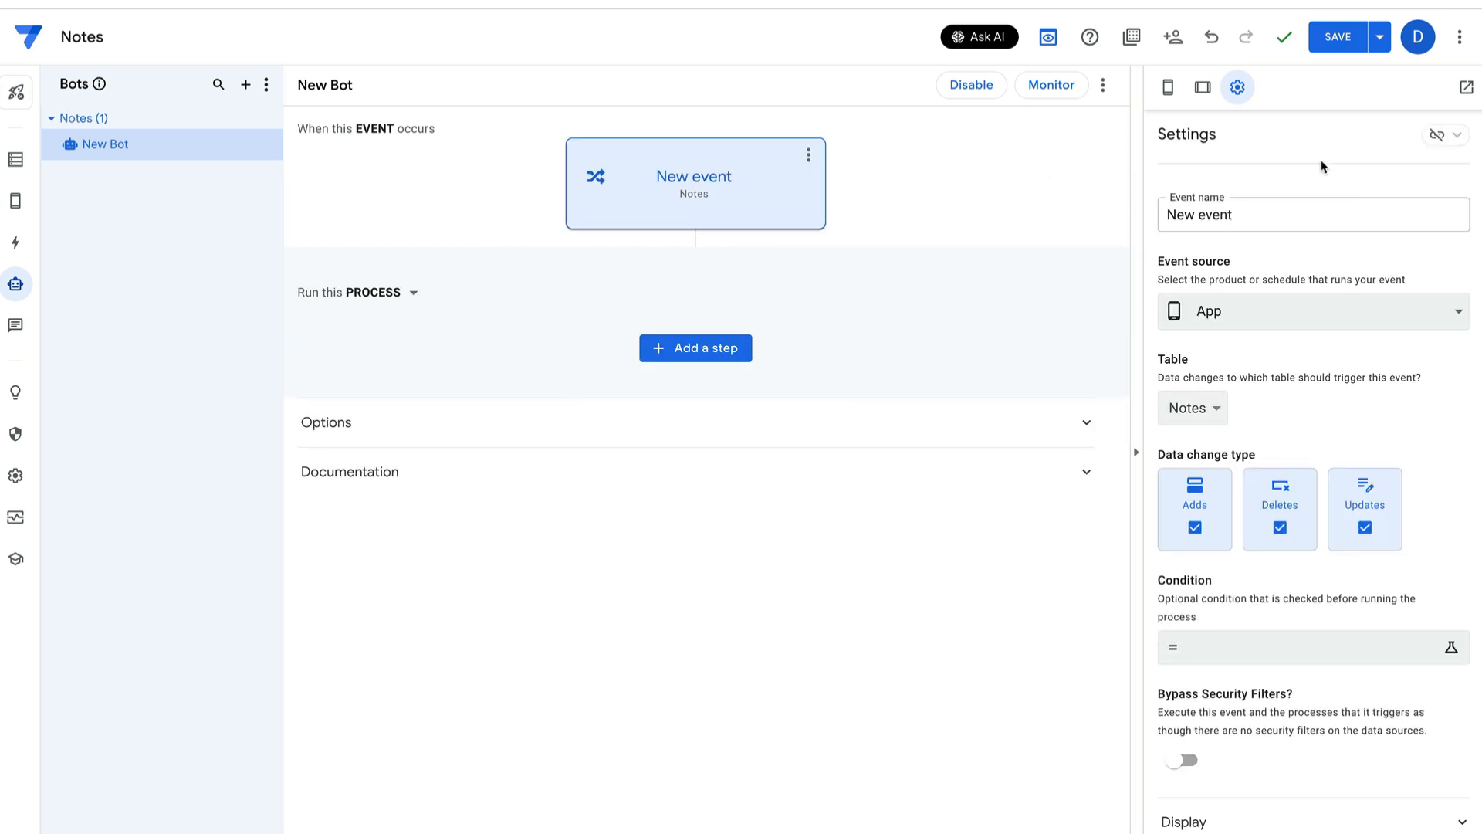
{"action": "left_click", "coordinate": [1443, 137]}
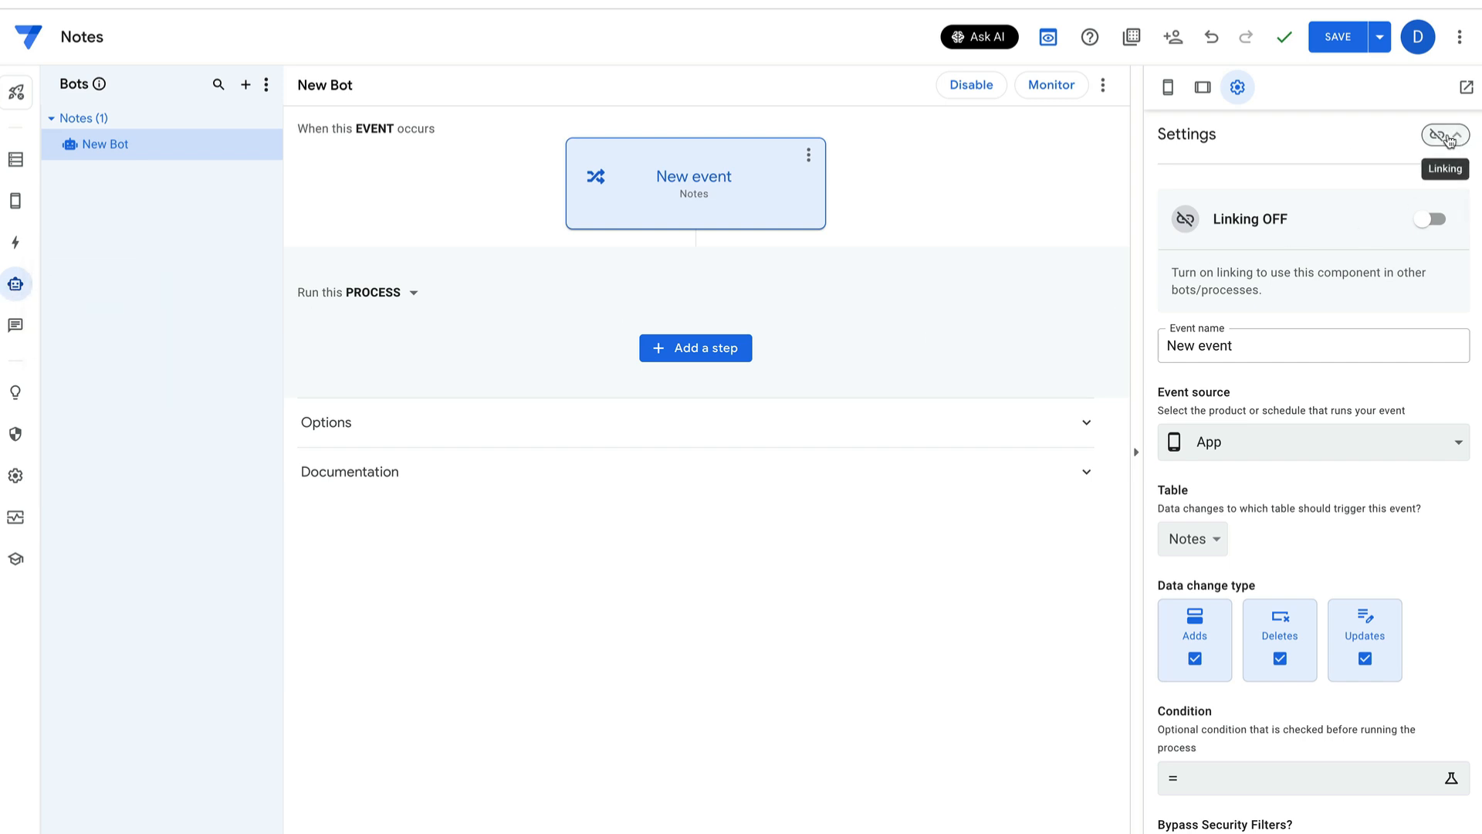
- Delete the new bot from the Notes app's automations
{"action": "mouse_move", "coordinate": [15, 284]}
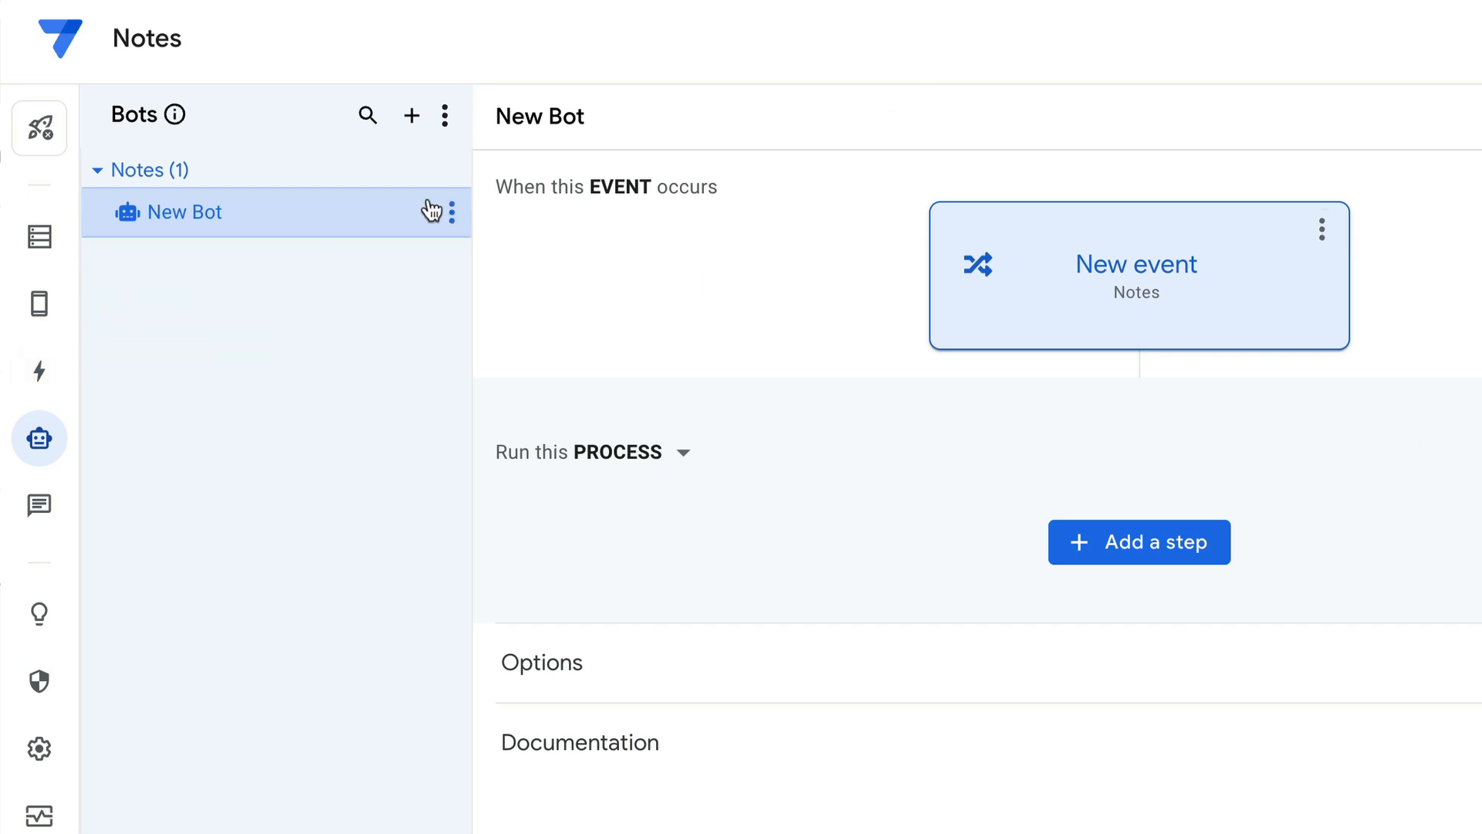
{"action": "left_click", "coordinate": [448, 213]}
{"action": "left_click", "coordinate": [475, 345]}
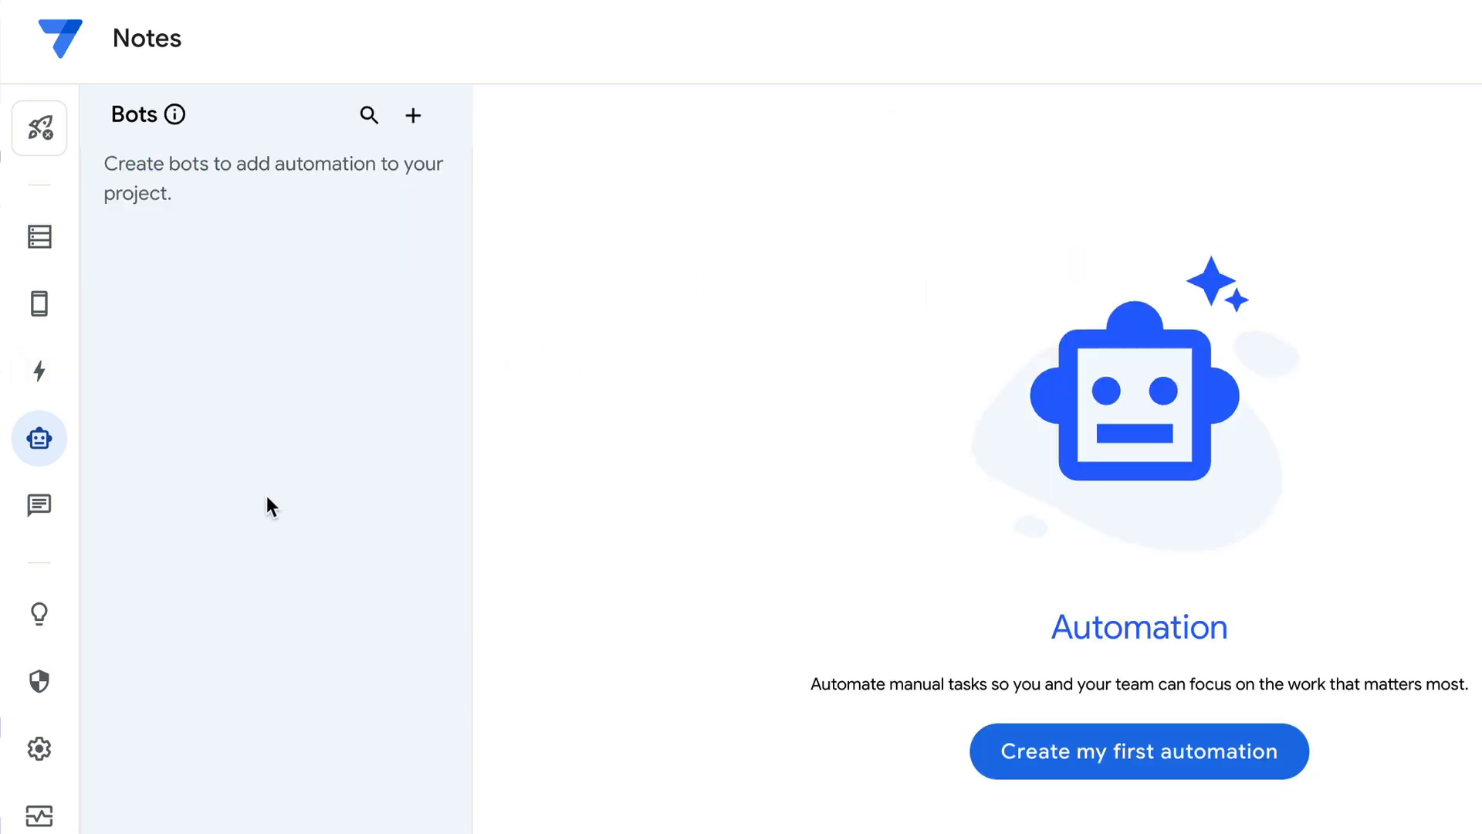
- View the app's data, return to automation, and open the Processes page by replacing "Bots" with "Processes" at the end of the URL
{"action": "left_click", "coordinate": [42, 238]}
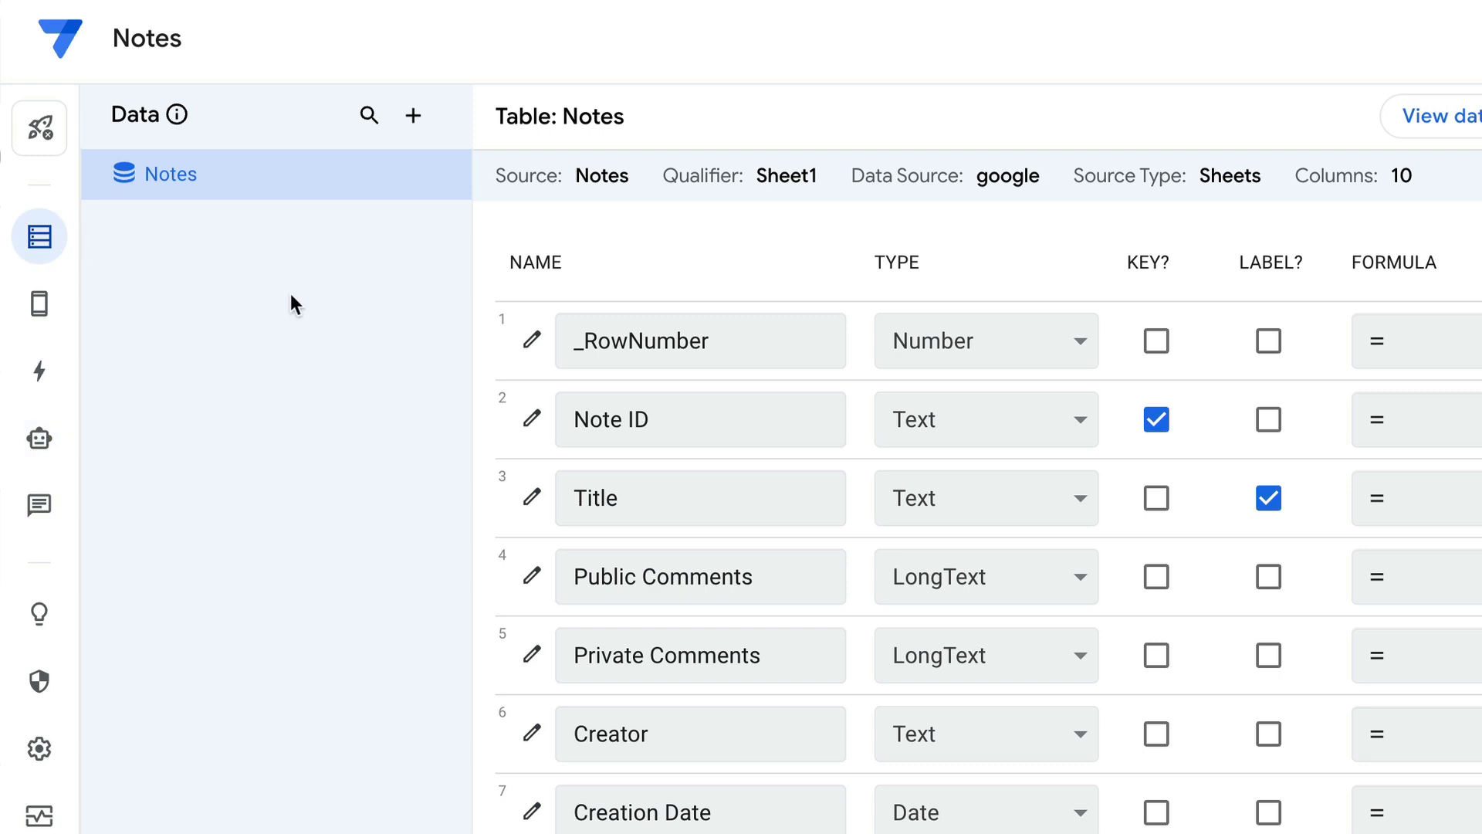
{"action": "left_click", "coordinate": [40, 438]}
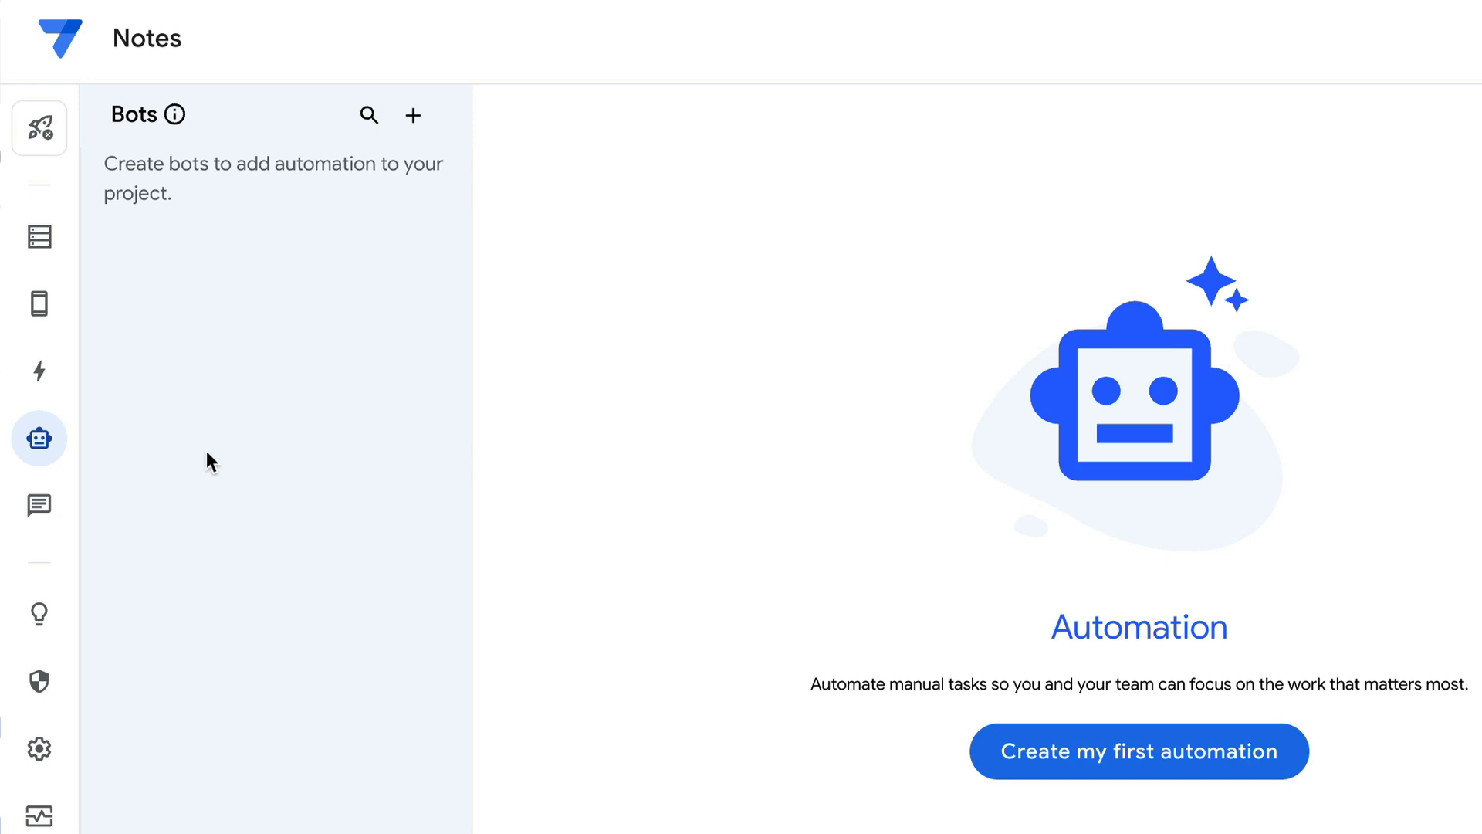
{"action": "left_click", "coordinate": [934, 65]}
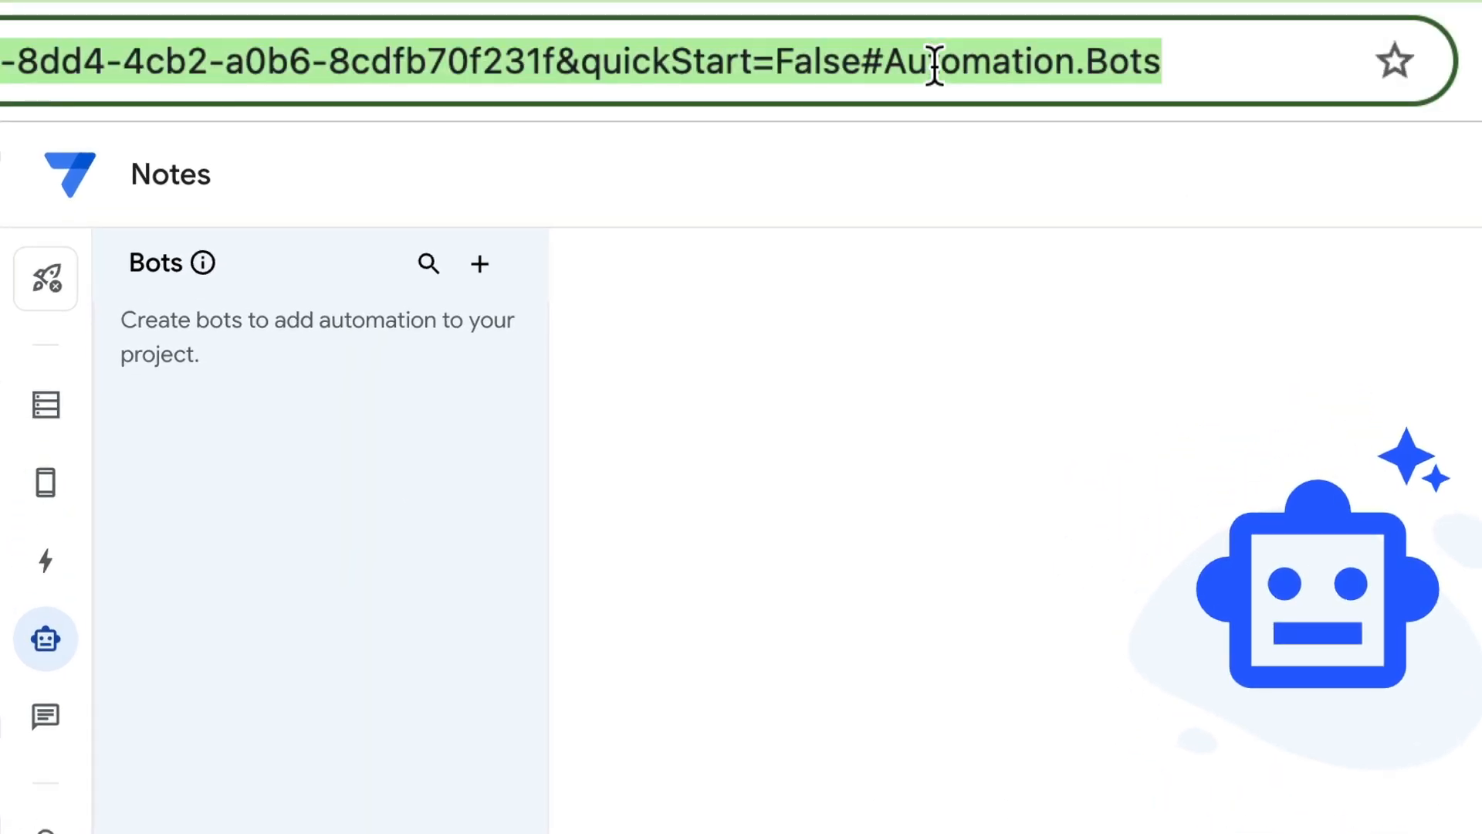
{"action": "double_click", "coordinate": [888, 62]}
{"action": "left_click", "coordinate": [886, 61]}
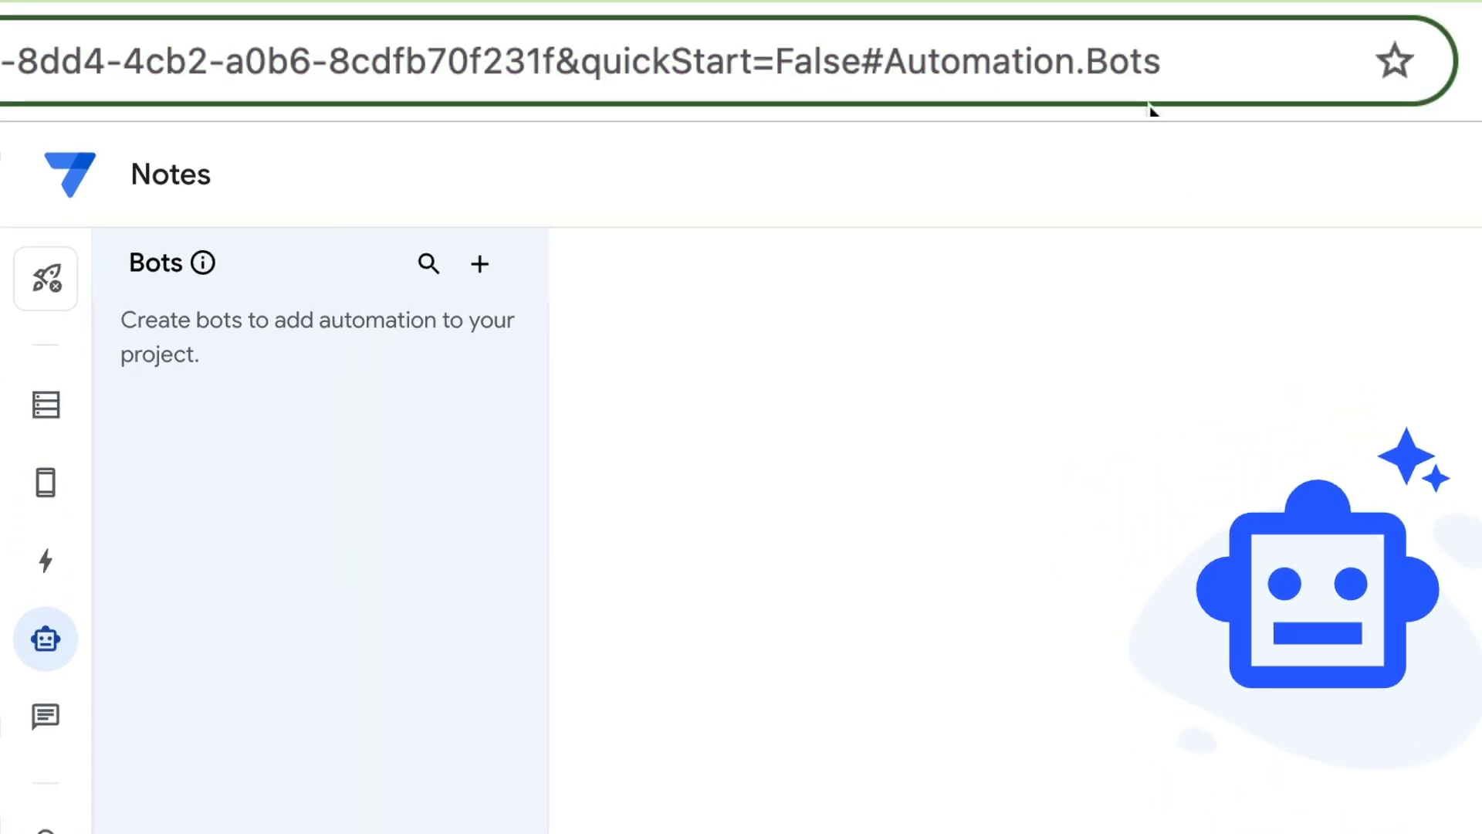
{"action": "double_click", "coordinate": [1117, 61]}
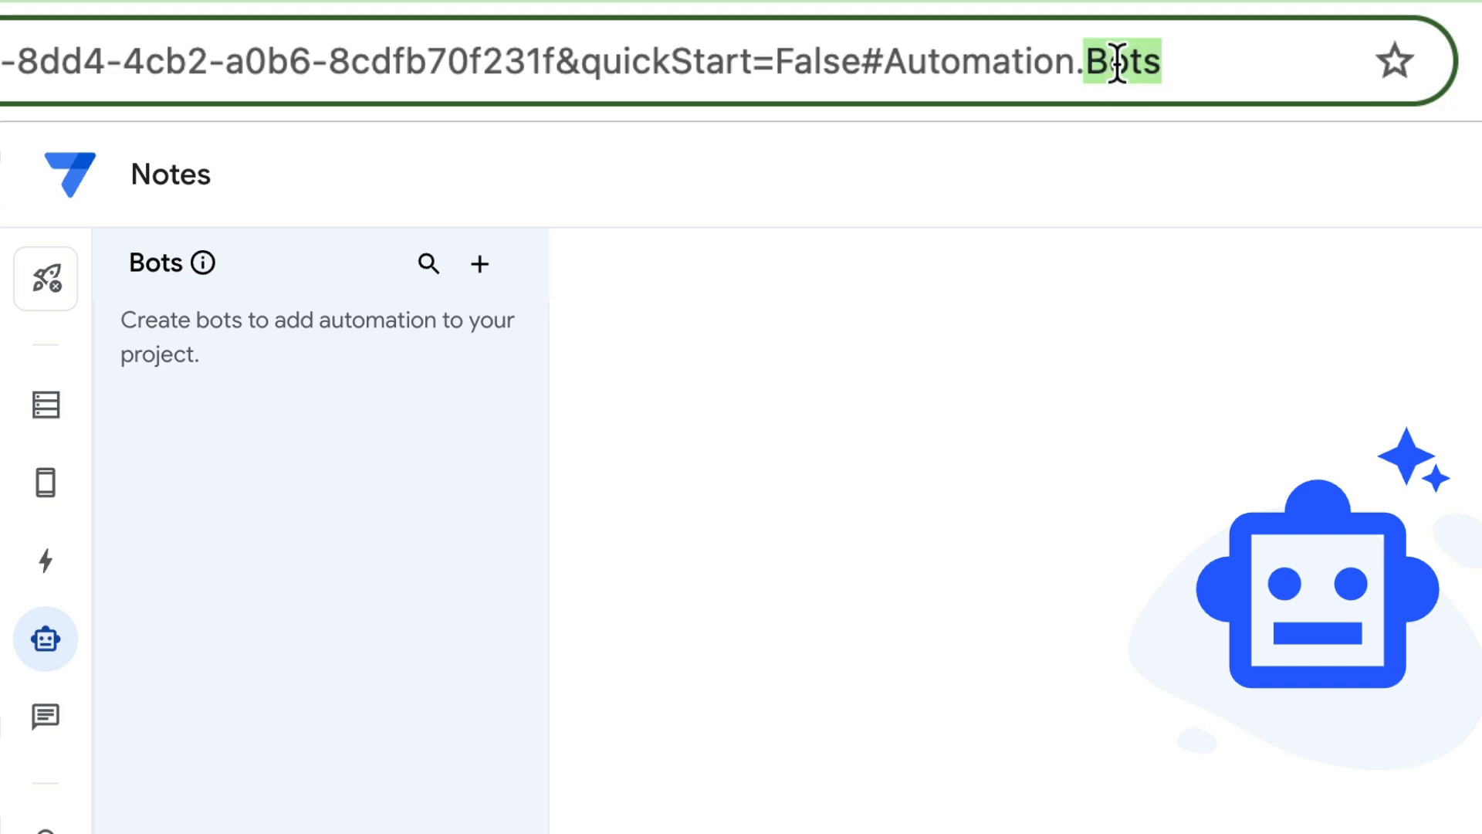
{"action": "type", "text": "Processes"}
{"action": "key", "text": "Right"}
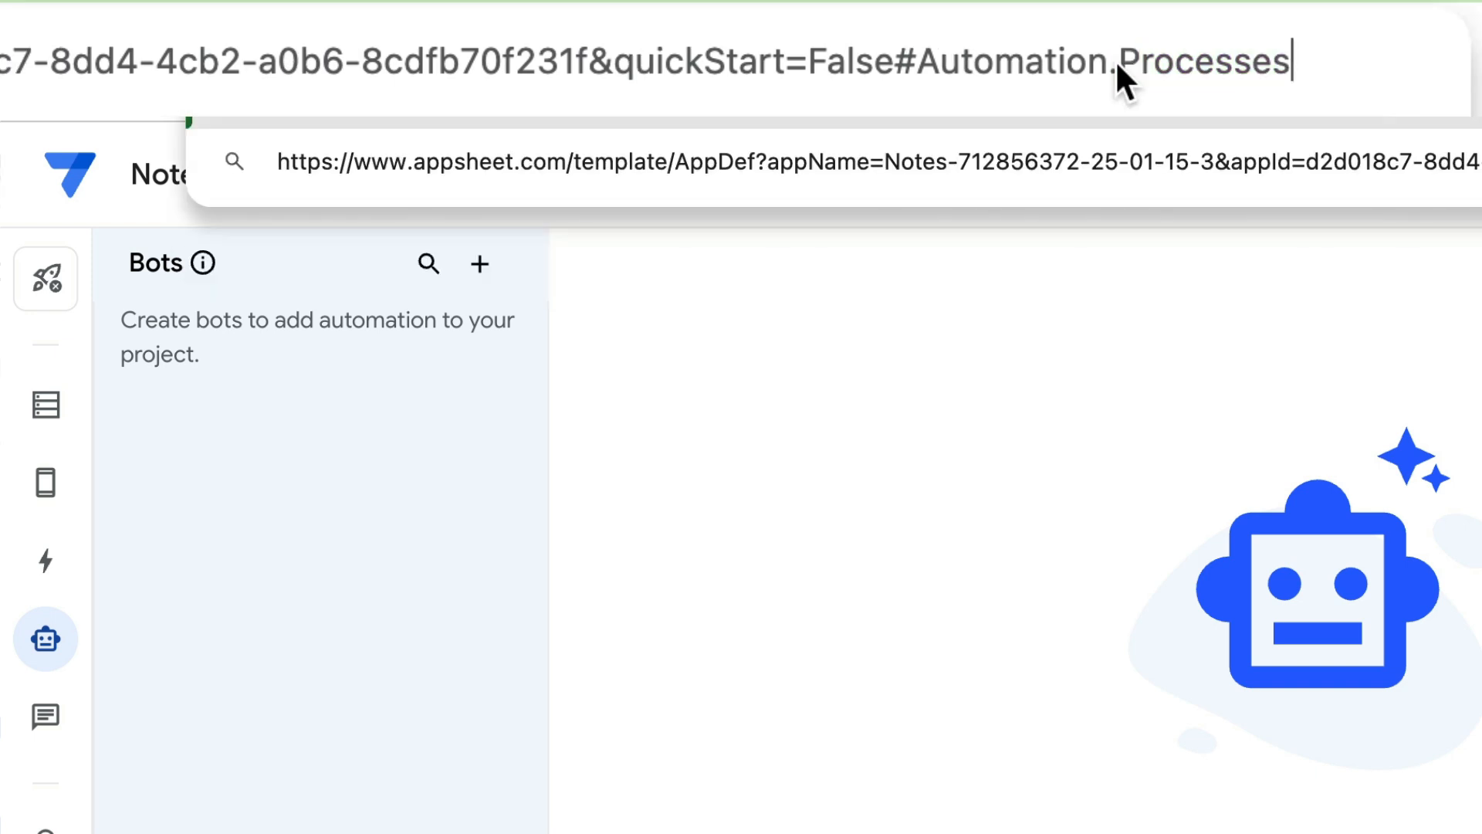
{"action": "key", "text": "Return"}
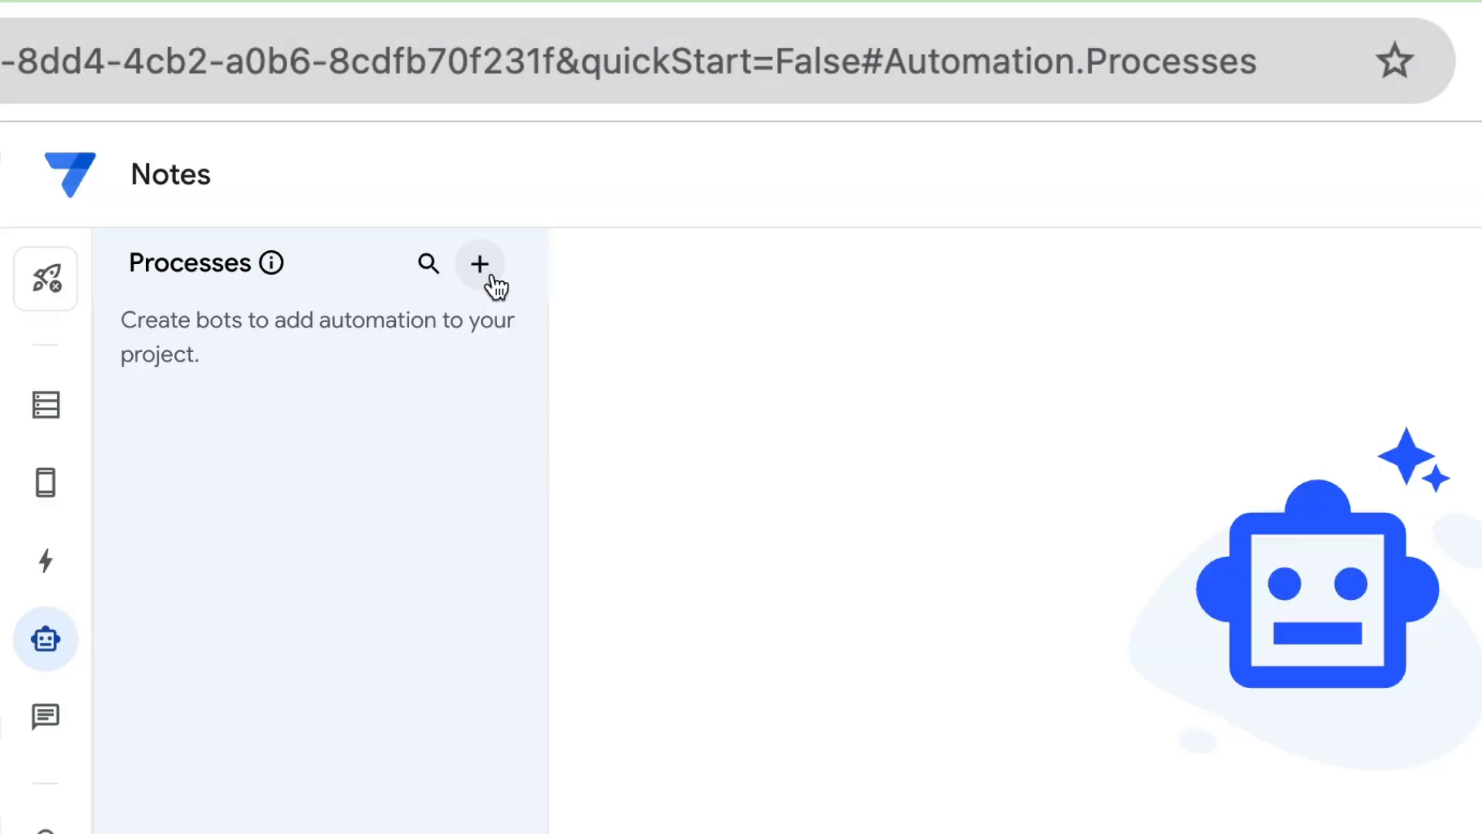
- Add a new process and delete it again
{"action": "left_click", "coordinate": [480, 267]}
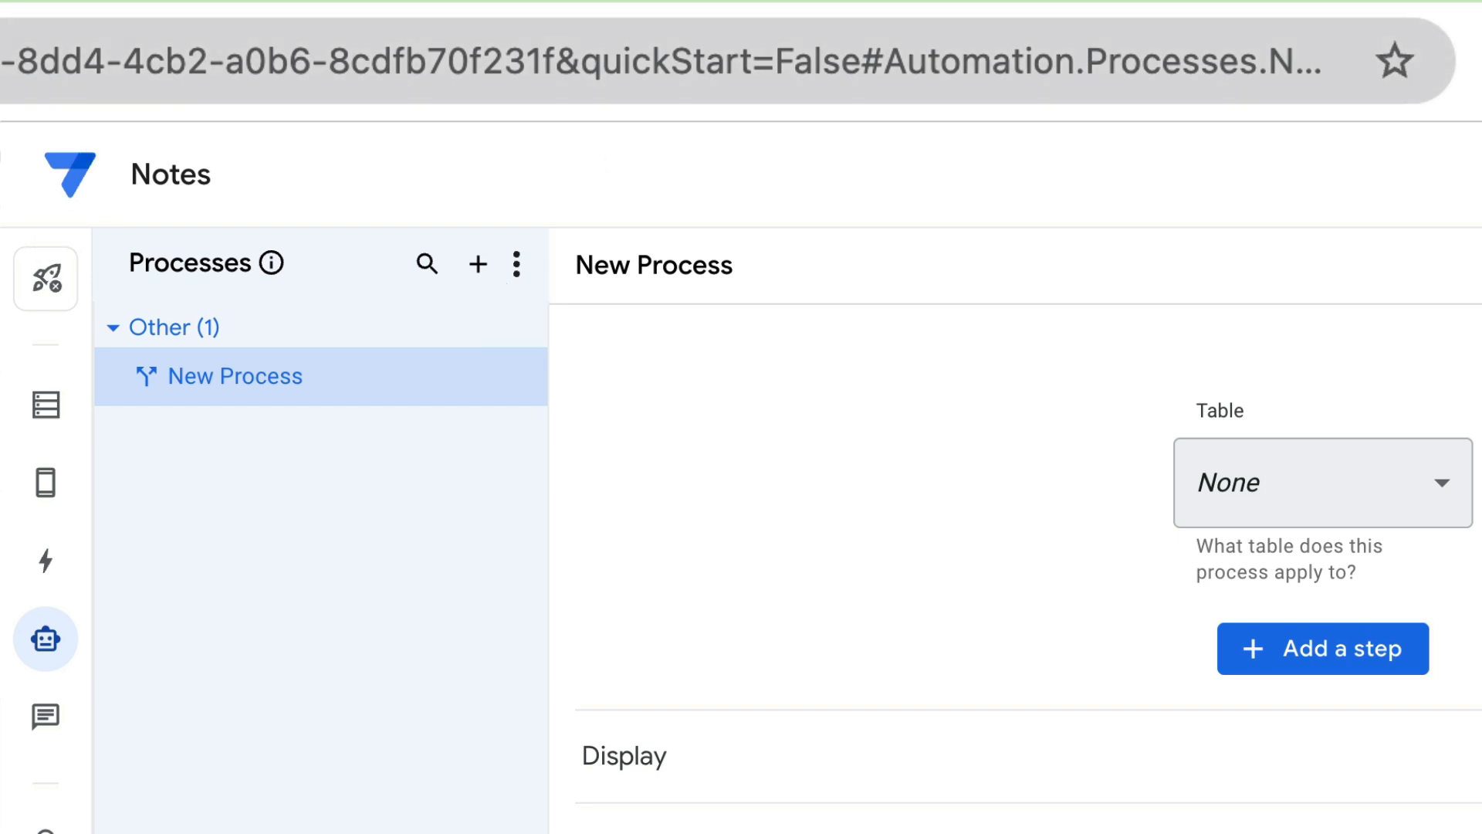
{"action": "left_click", "coordinate": [525, 374]}
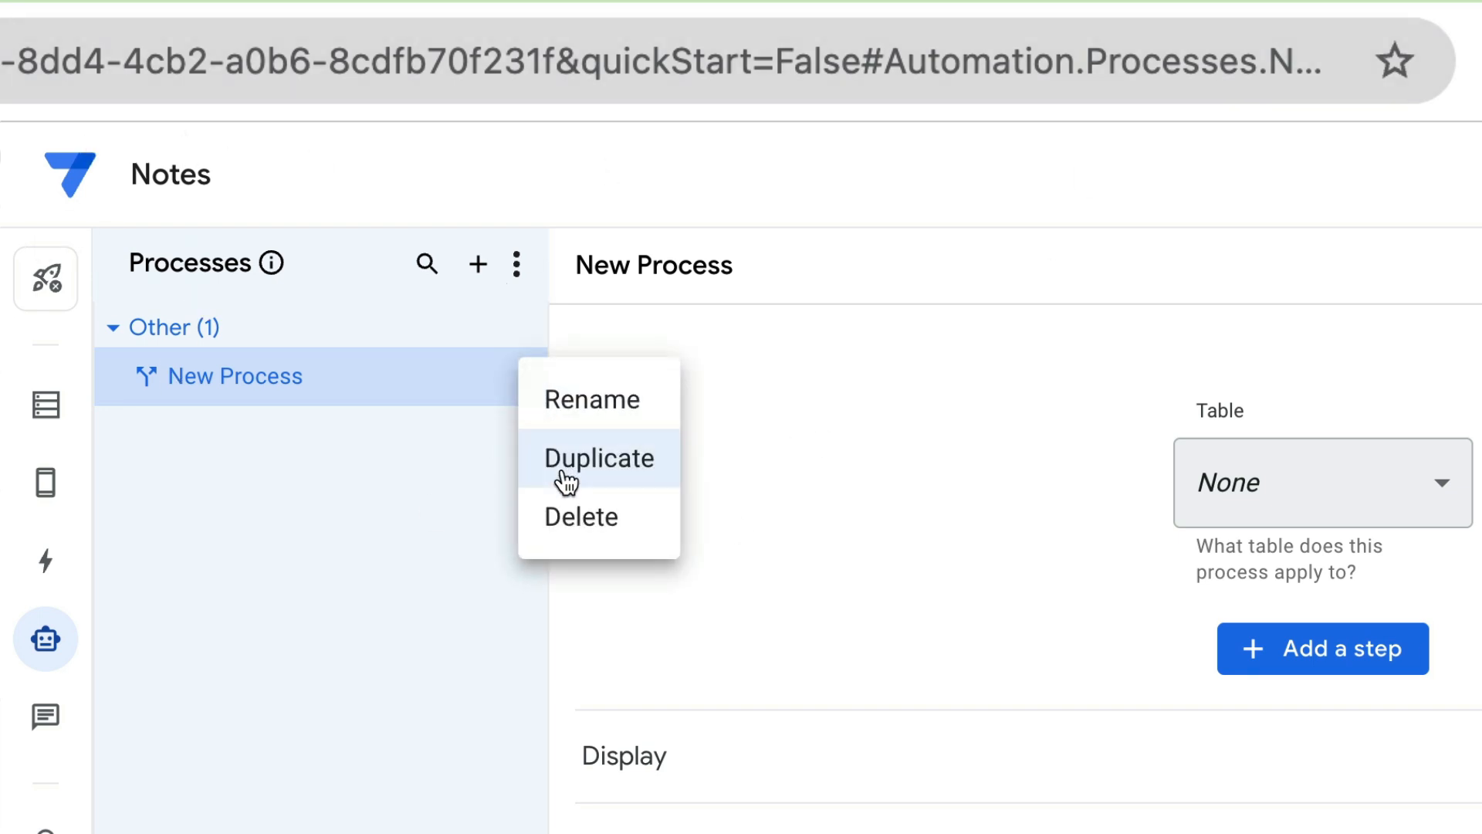
{"action": "left_click", "coordinate": [577, 515]}
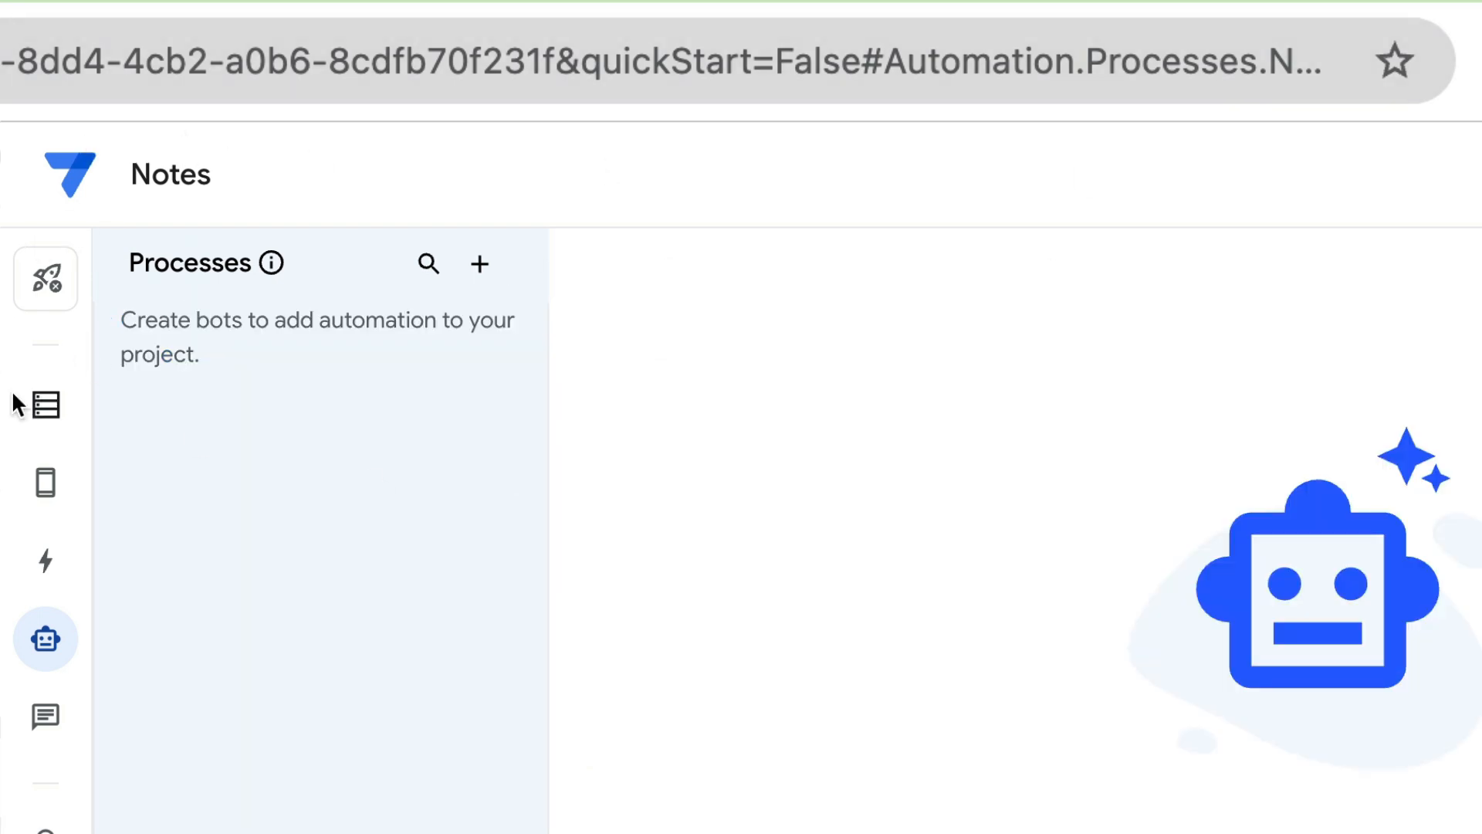
- Open the automation Events page by making the URL end in "#Automation.Events"
{"action": "left_click_drag", "start_coordinate": [1078, 62], "coordinate": [1234, 92]}
{"action": "left_click", "coordinate": [1227, 77]}
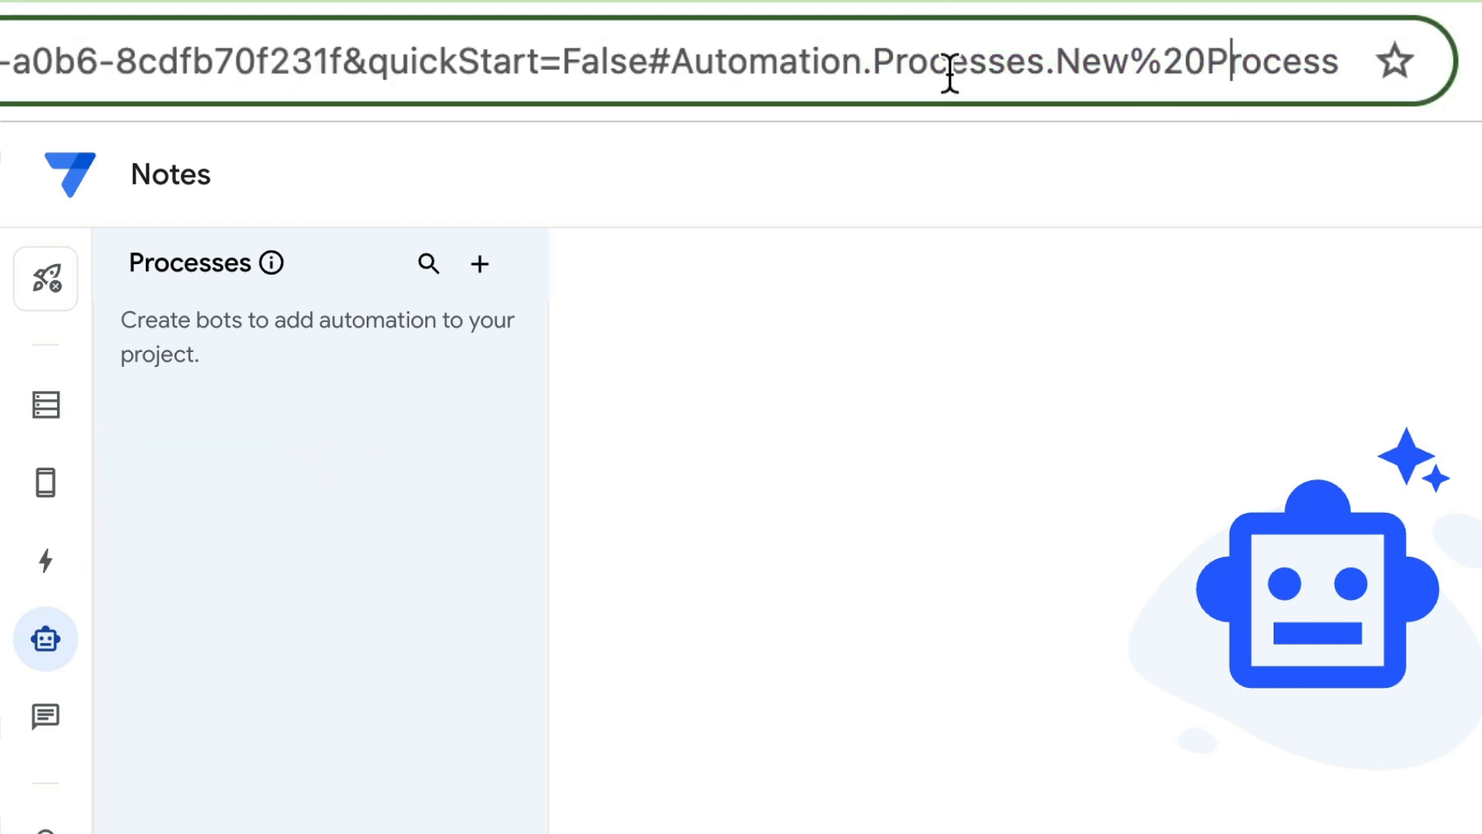
{"action": "left_click_drag", "start_coordinate": [875, 61], "coordinate": [1192, 81]}
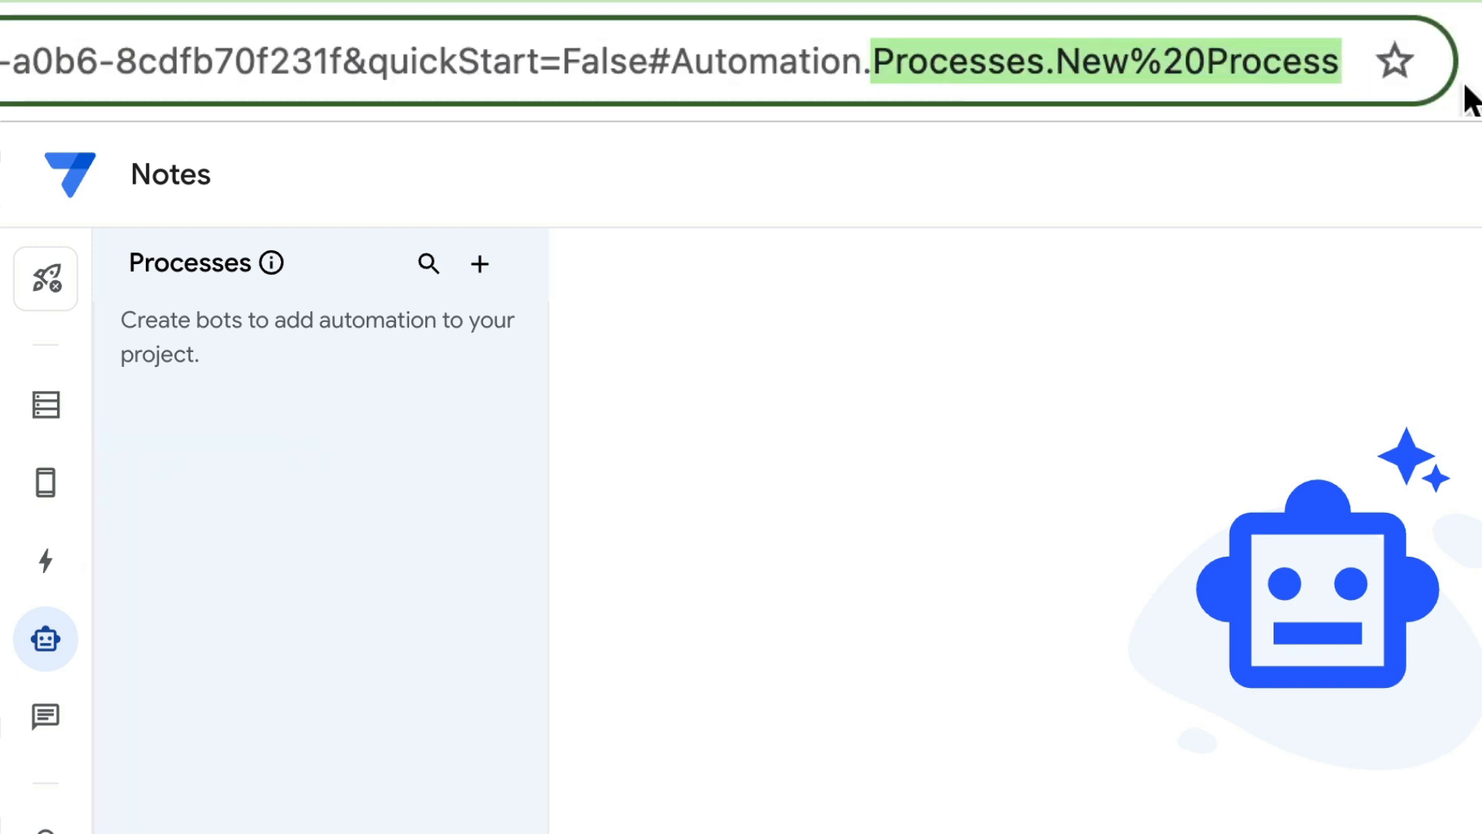
{"action": "type", "text": "Evne"}
{"action": "key", "text": "BackSpace"}
{"action": "type", "text": "e"}
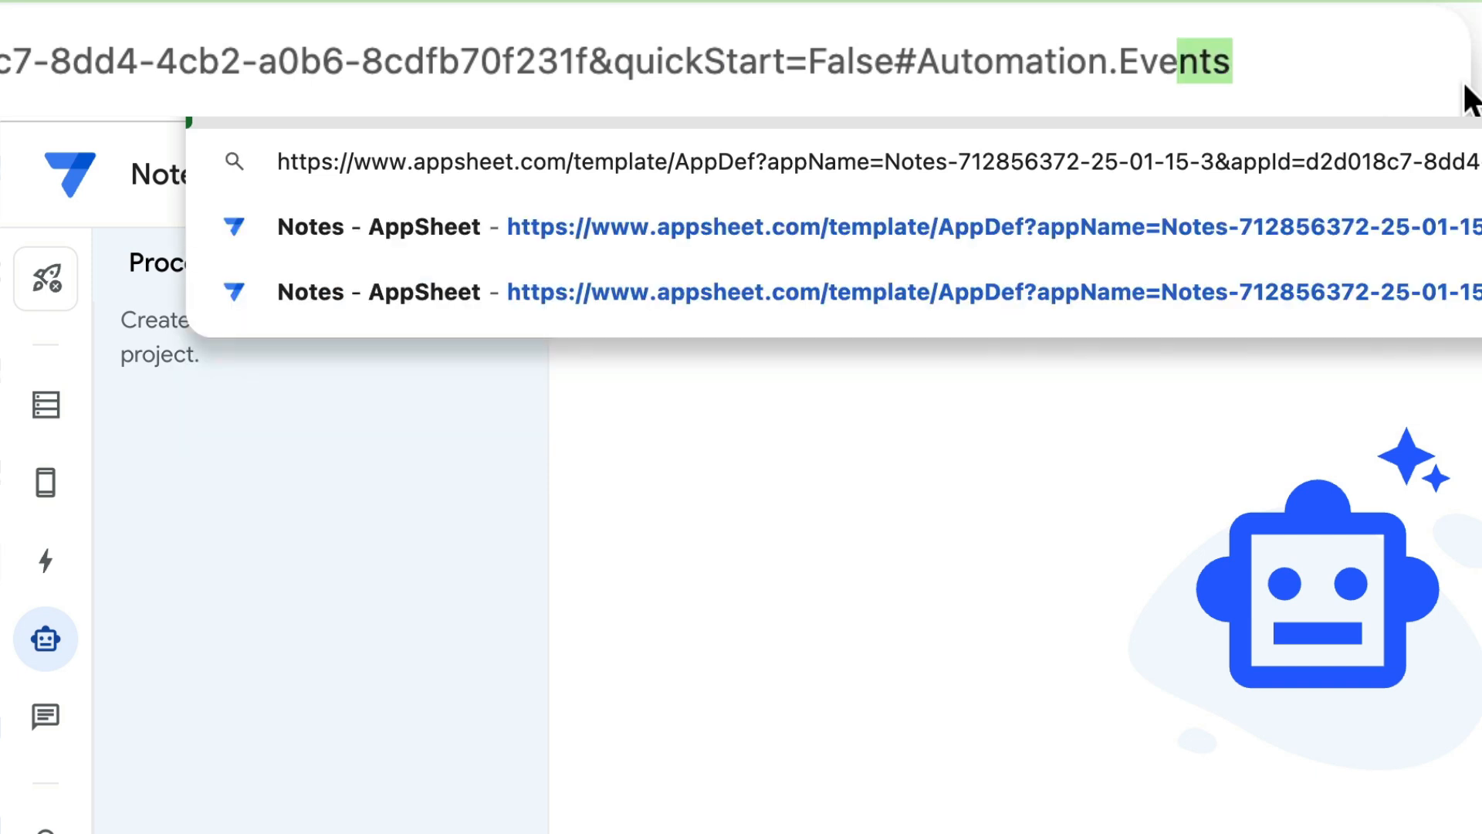
{"action": "type", "text": "nts"}
{"action": "key", "text": "Return"}
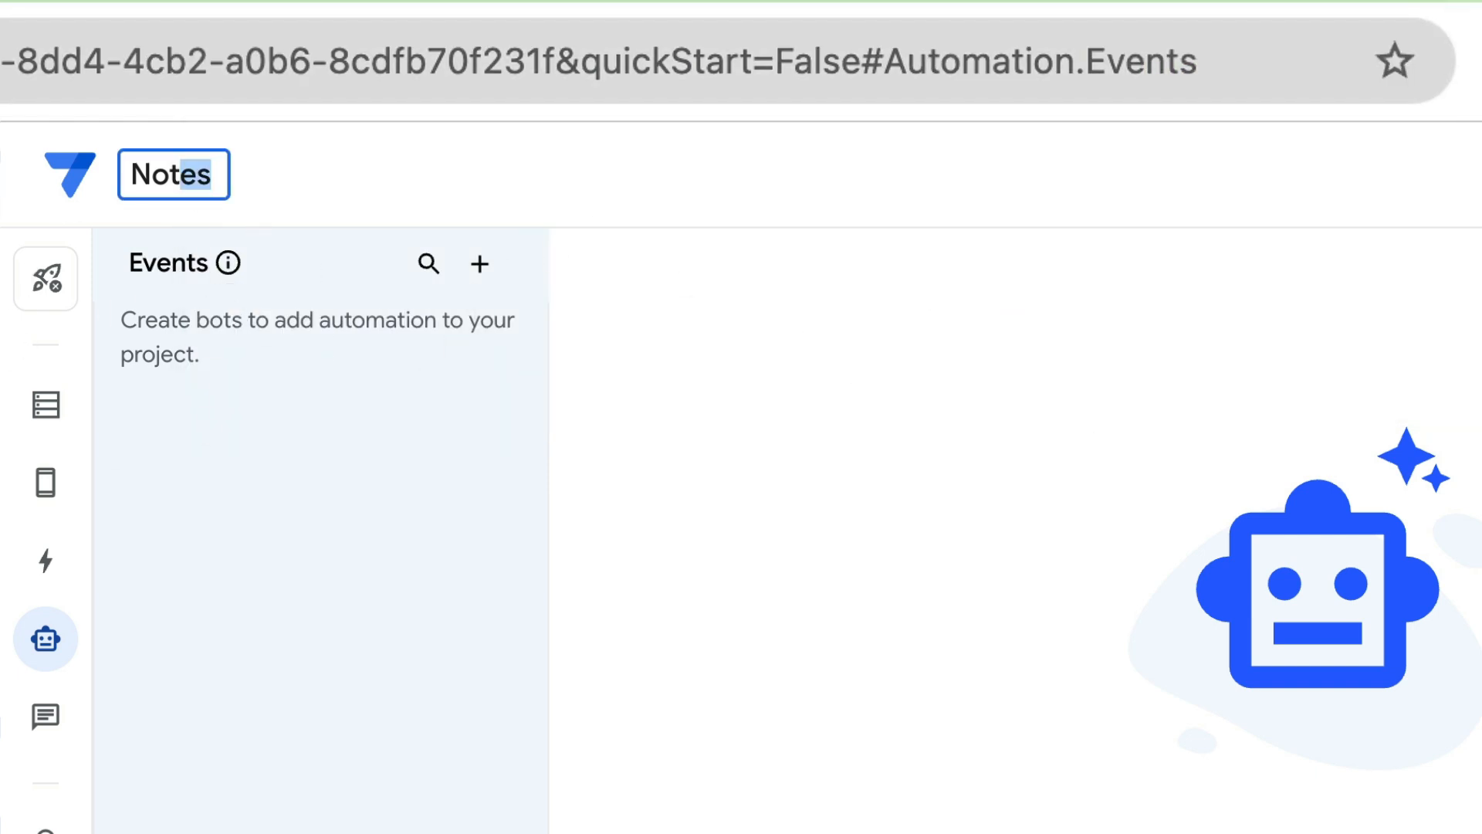
- Open the automation Tasks page by replacing "Events" with "Tasks" at the end of the URL
{"action": "double_click", "coordinate": [1152, 72]}
{"action": "type", "text": "Taks"}
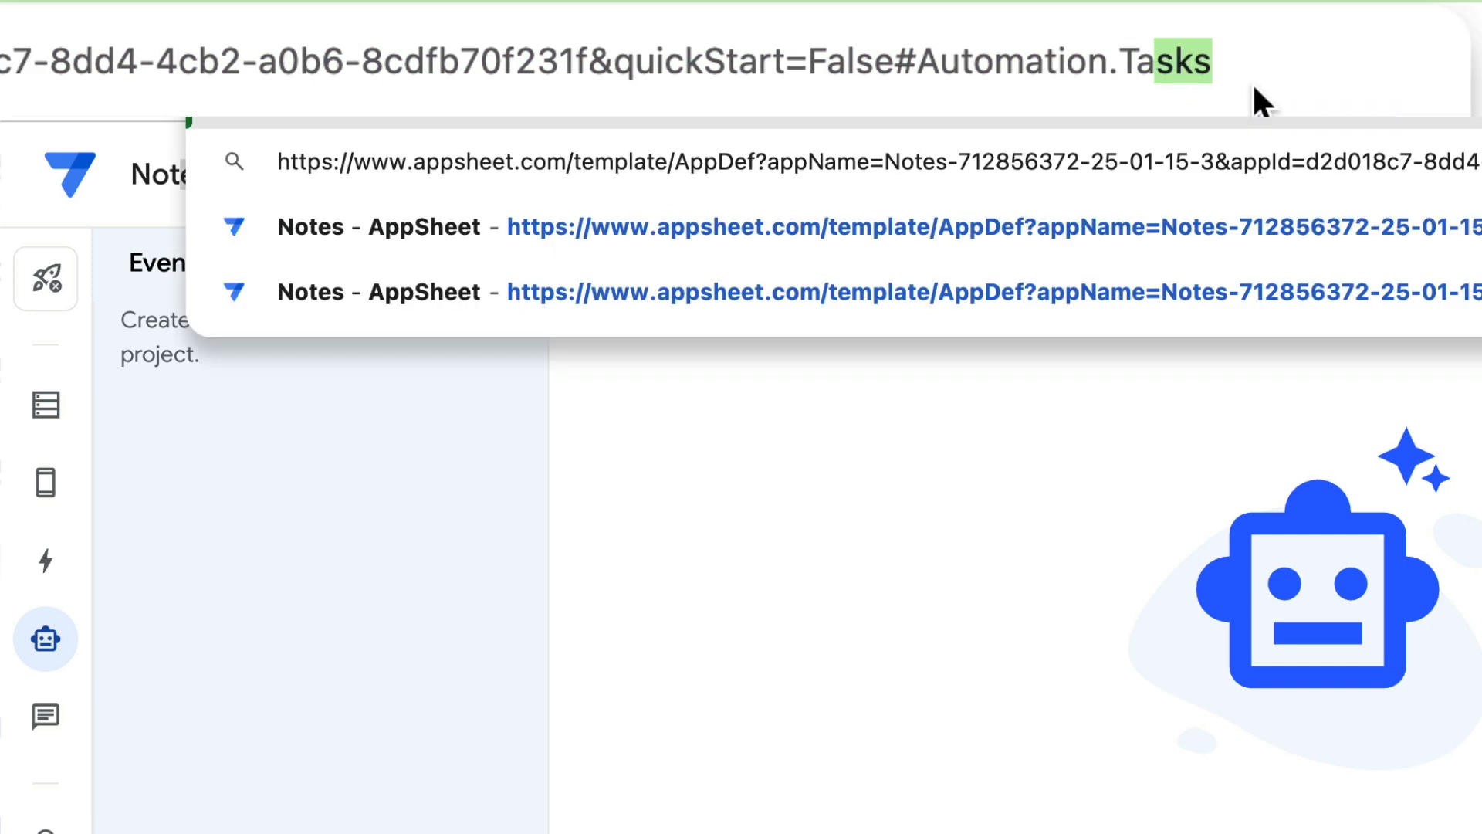
{"action": "key", "text": "BackSpace"}
{"action": "key", "text": "BackSpace"}
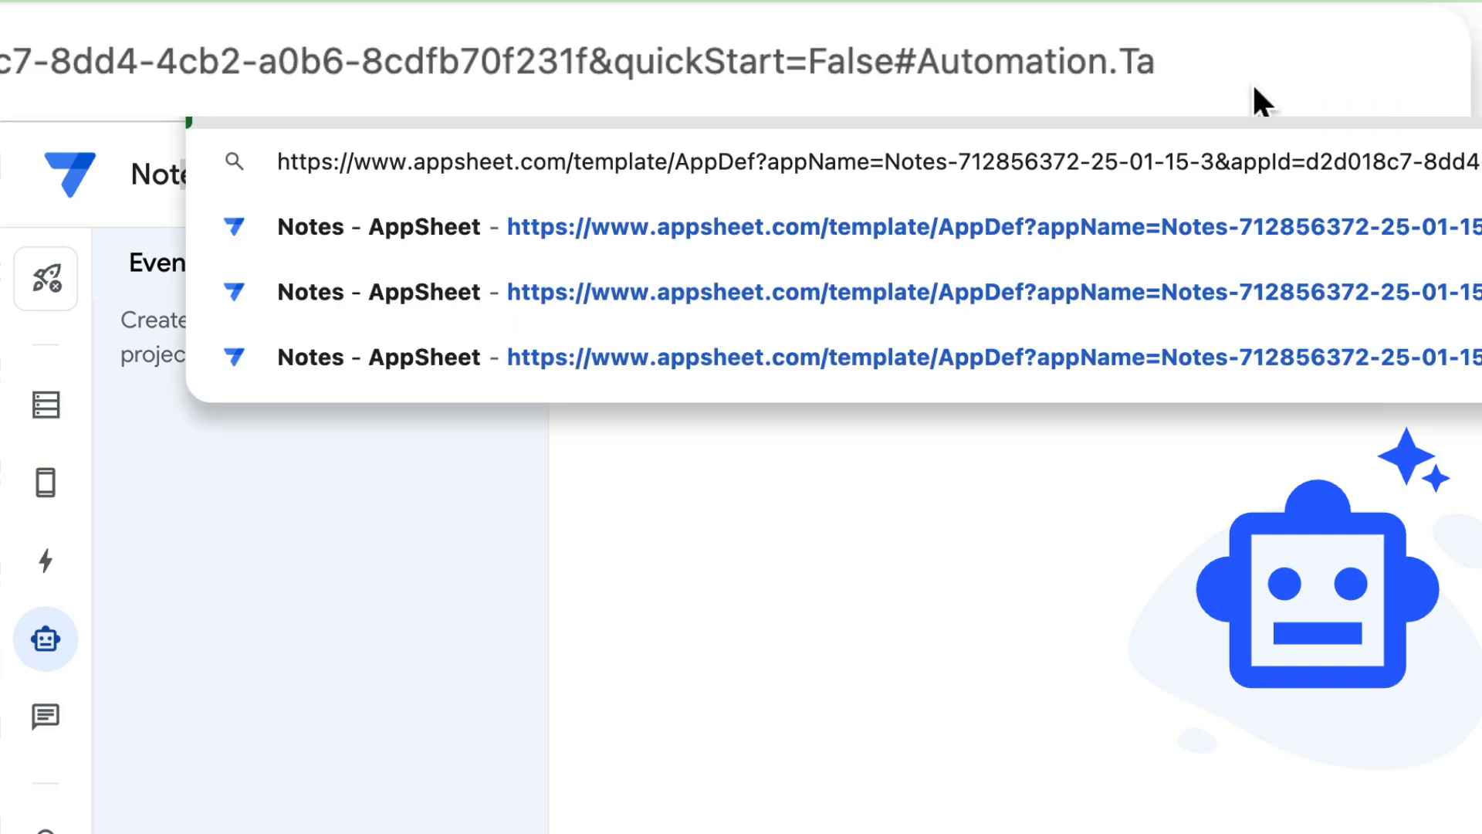
{"action": "type", "text": "sks"}
{"action": "key", "text": "Return"}
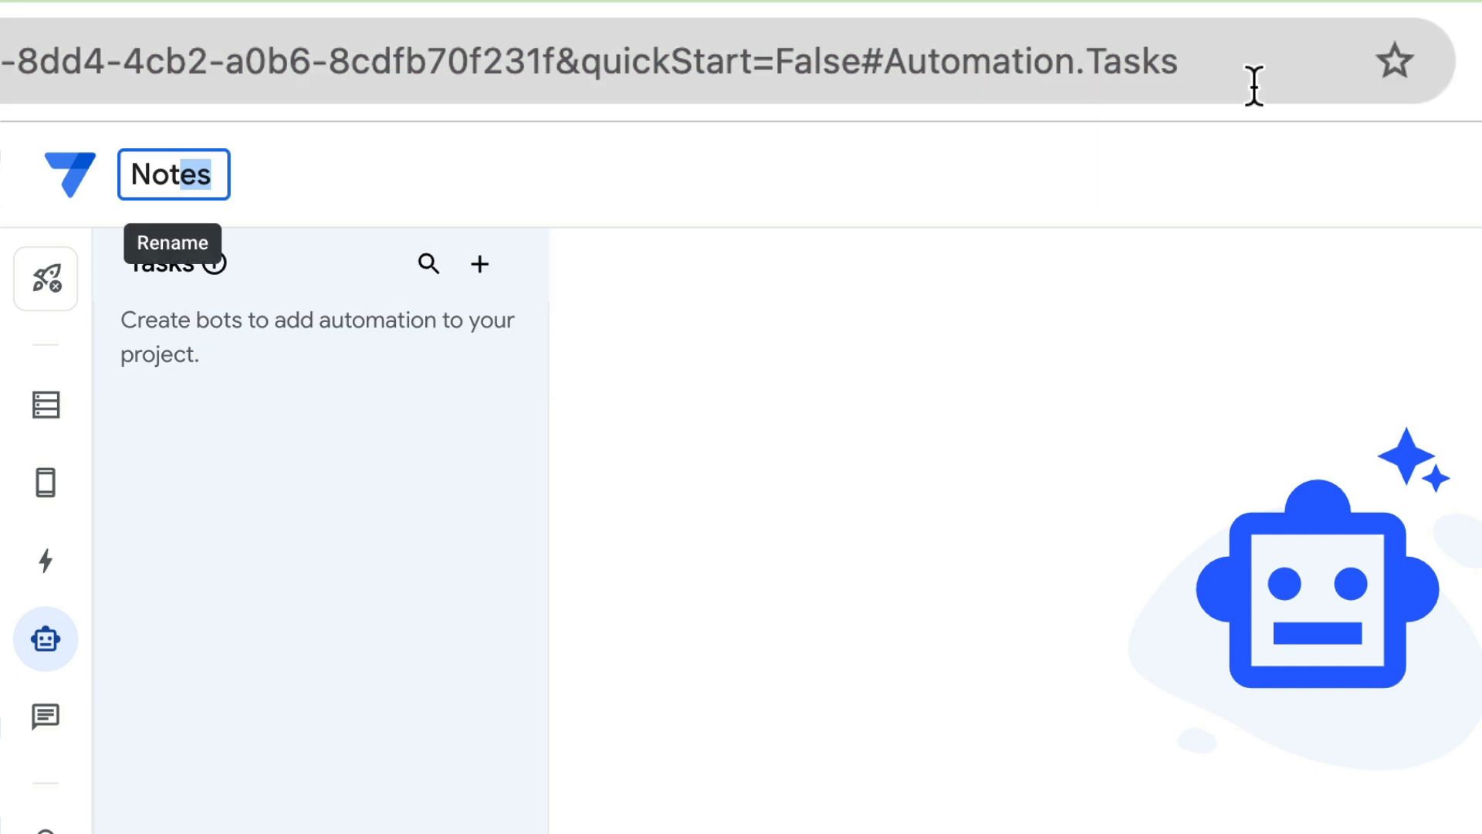